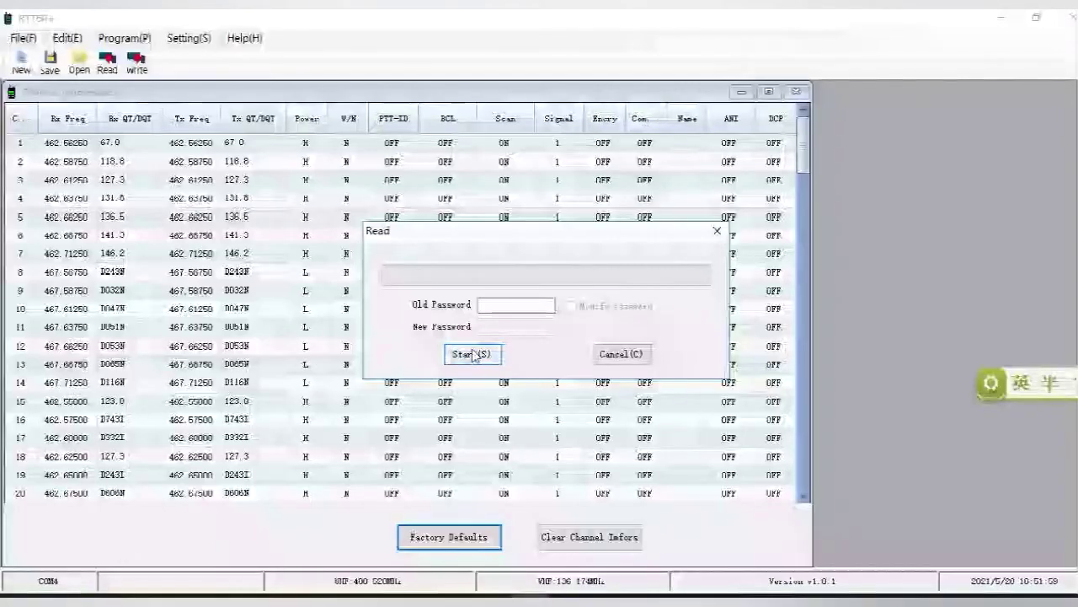
- Read the radio's data, and set ANI to ON for both the A and B bands in the optional features
{"action": "left_click", "coordinate": [474, 354]}
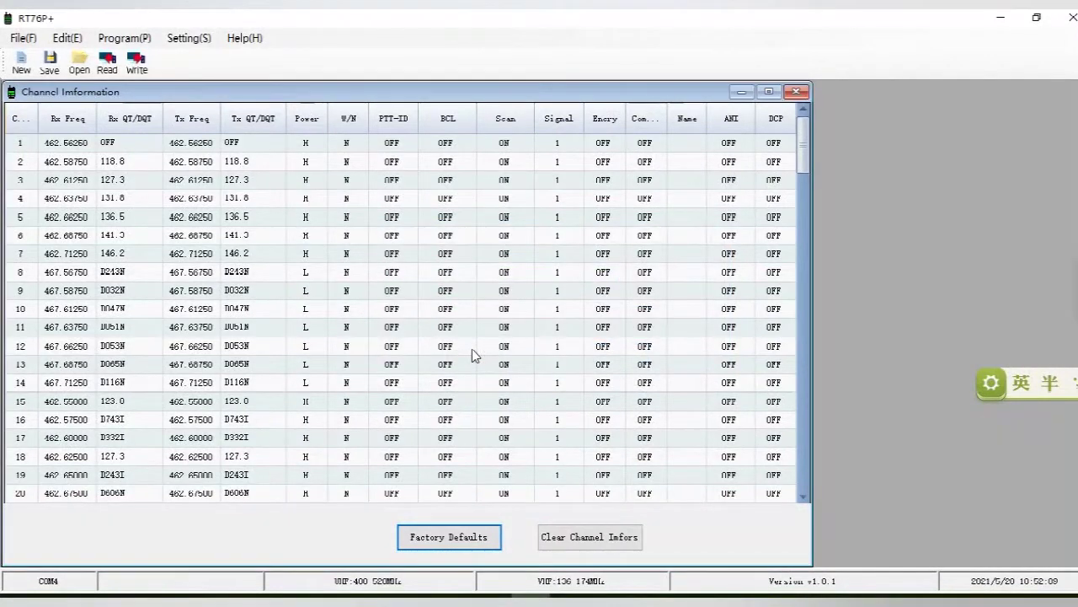
{"action": "left_click", "coordinate": [69, 38]}
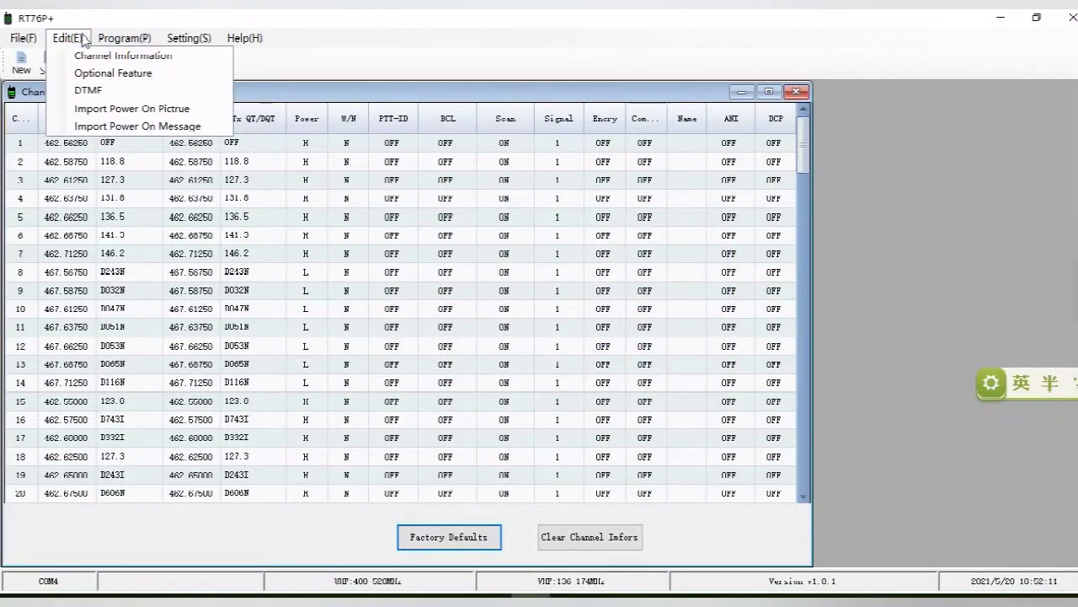
{"action": "left_click", "coordinate": [101, 74]}
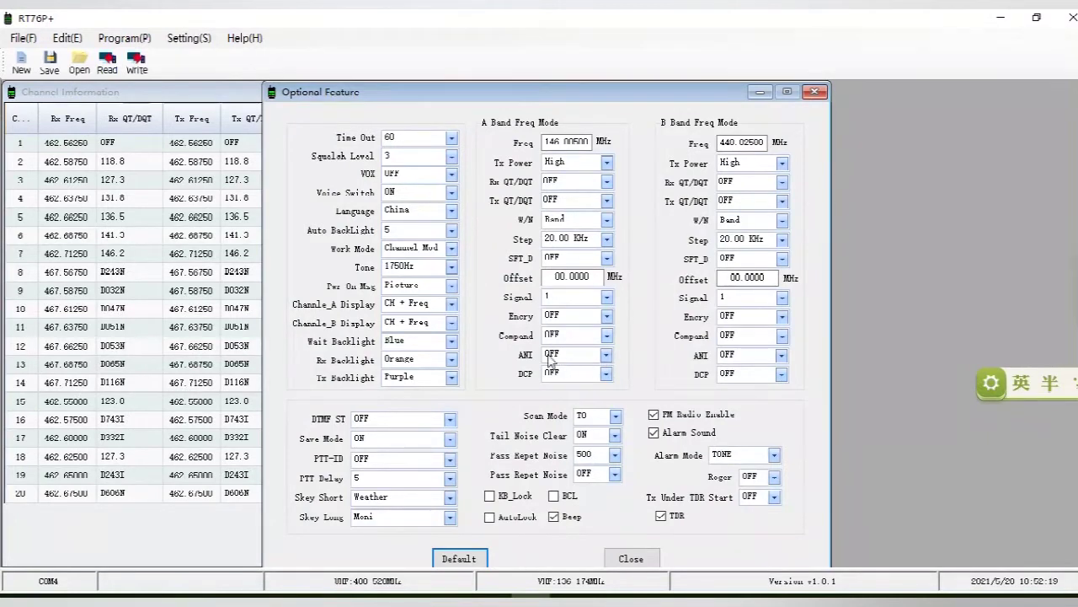
{"action": "left_click", "coordinate": [607, 355]}
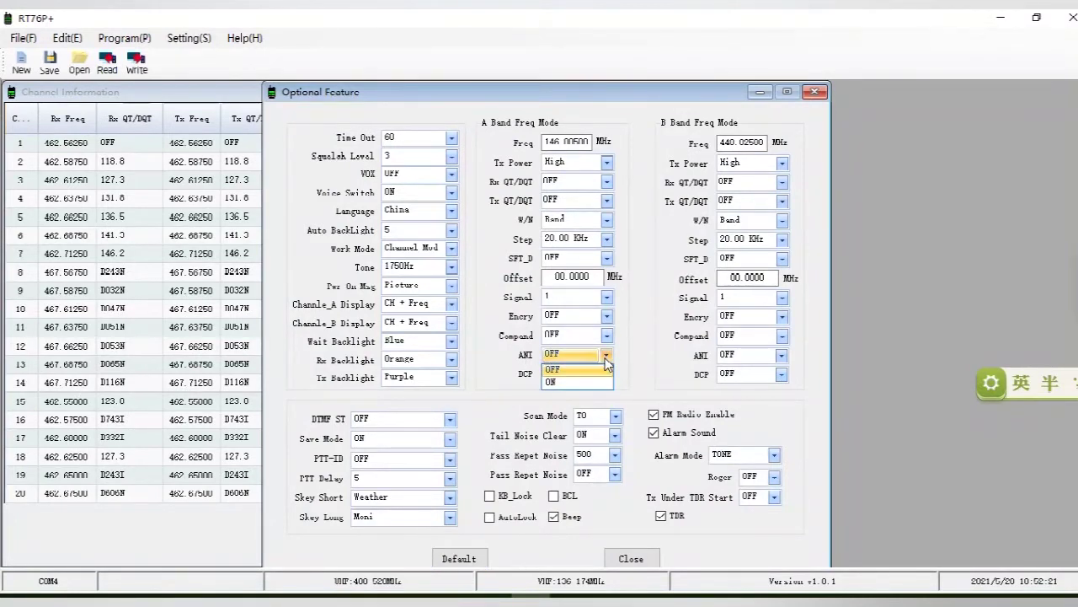
{"action": "left_click", "coordinate": [594, 386]}
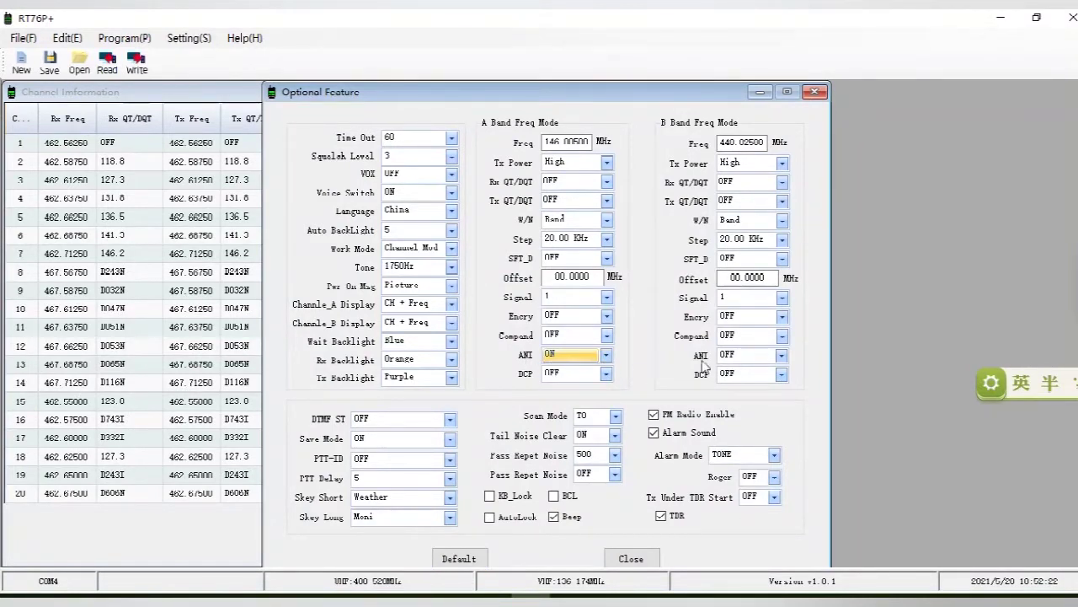
{"action": "left_click", "coordinate": [782, 355]}
{"action": "left_click", "coordinate": [748, 384]}
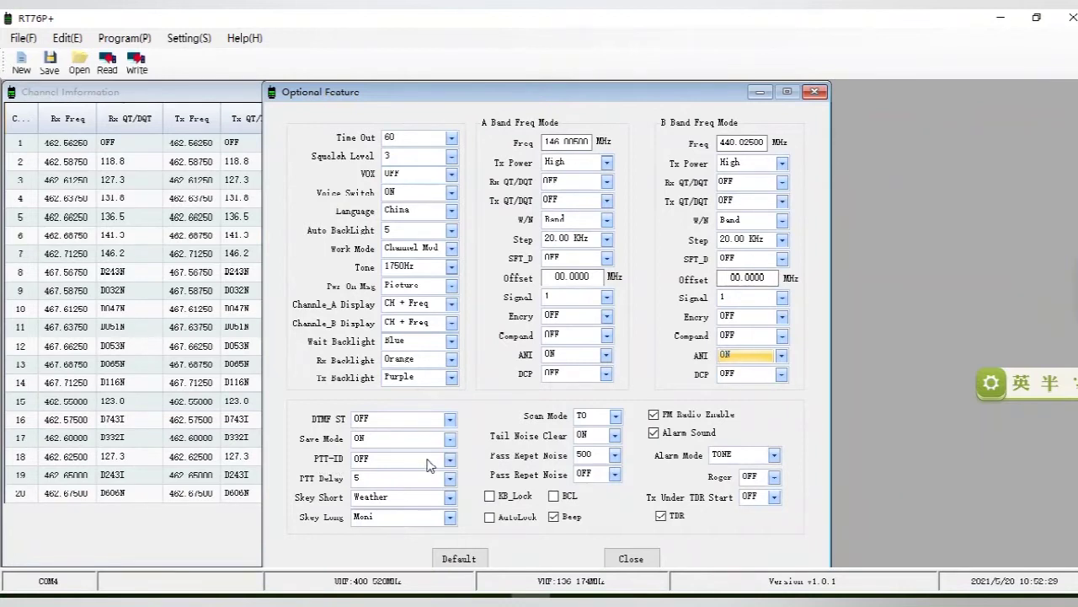
- Set PTT-ID to BOT in the optional features and minimize their window
{"action": "left_click", "coordinate": [451, 460]}
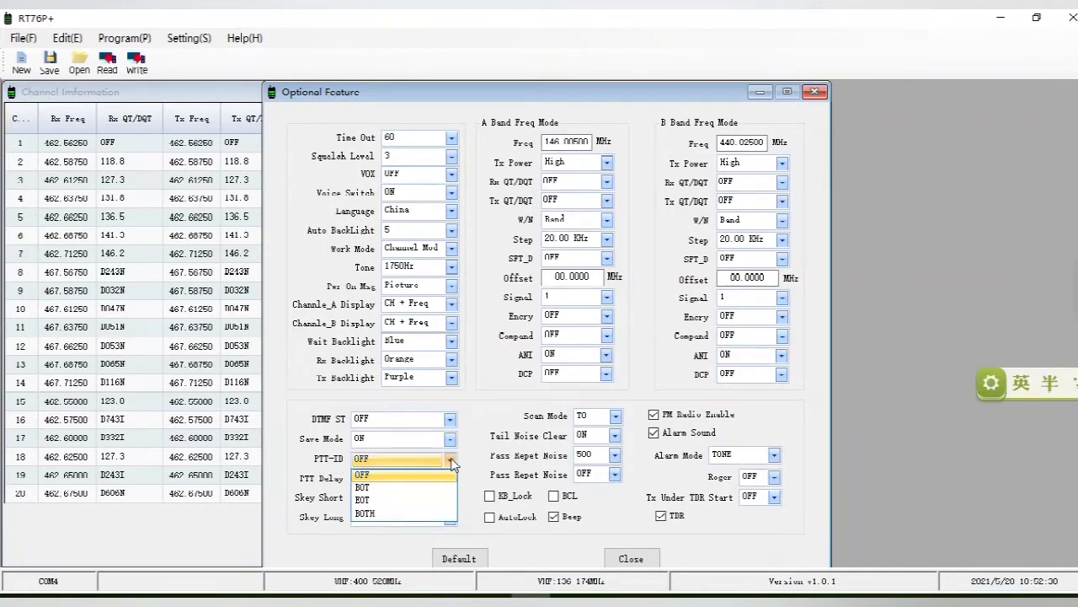
{"action": "left_click", "coordinate": [366, 488]}
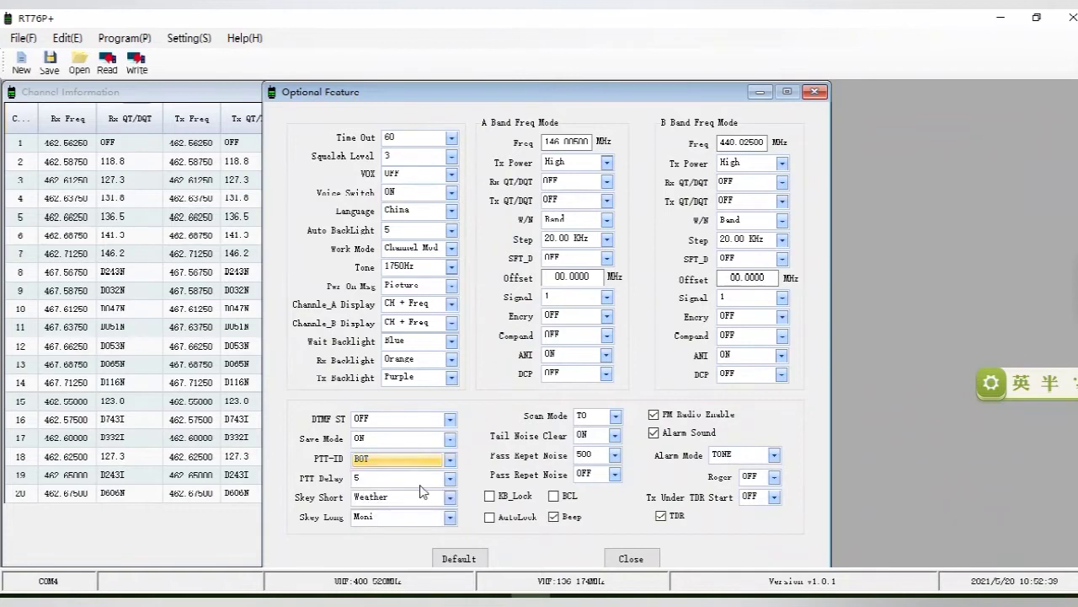
{"action": "left_click", "coordinate": [761, 91]}
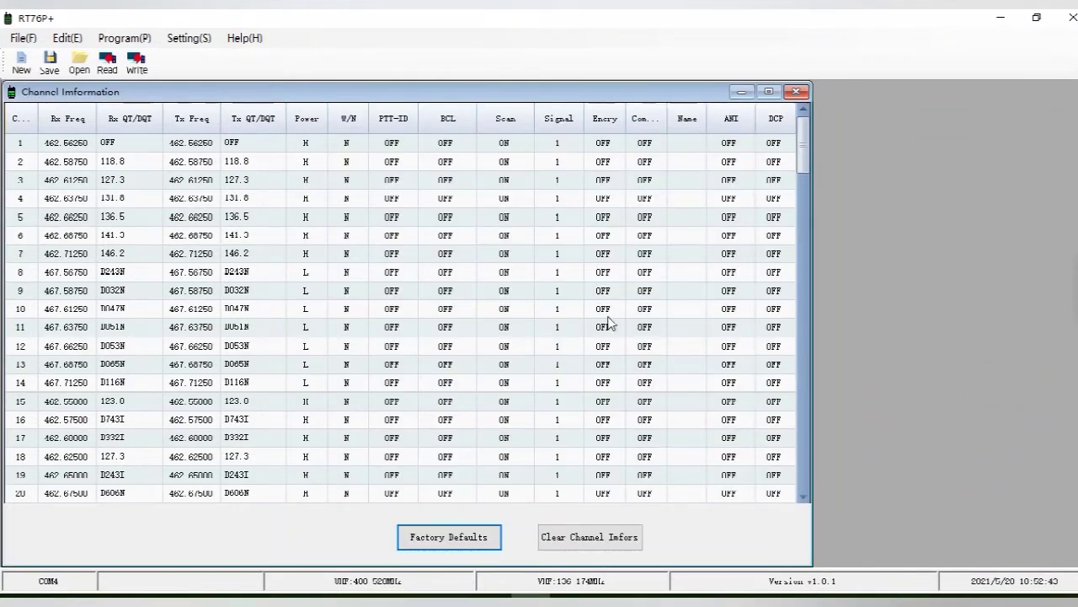
- Open the DTMF encoder/decoder settings and set the radio's ANI code to 122
{"action": "left_click", "coordinate": [72, 38]}
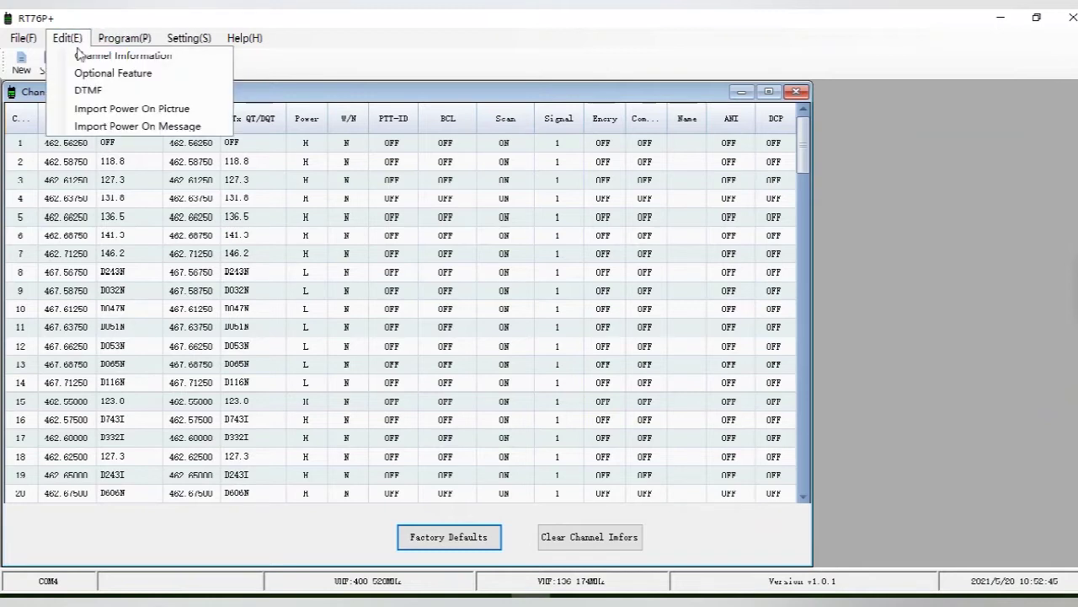
{"action": "left_click", "coordinate": [88, 91]}
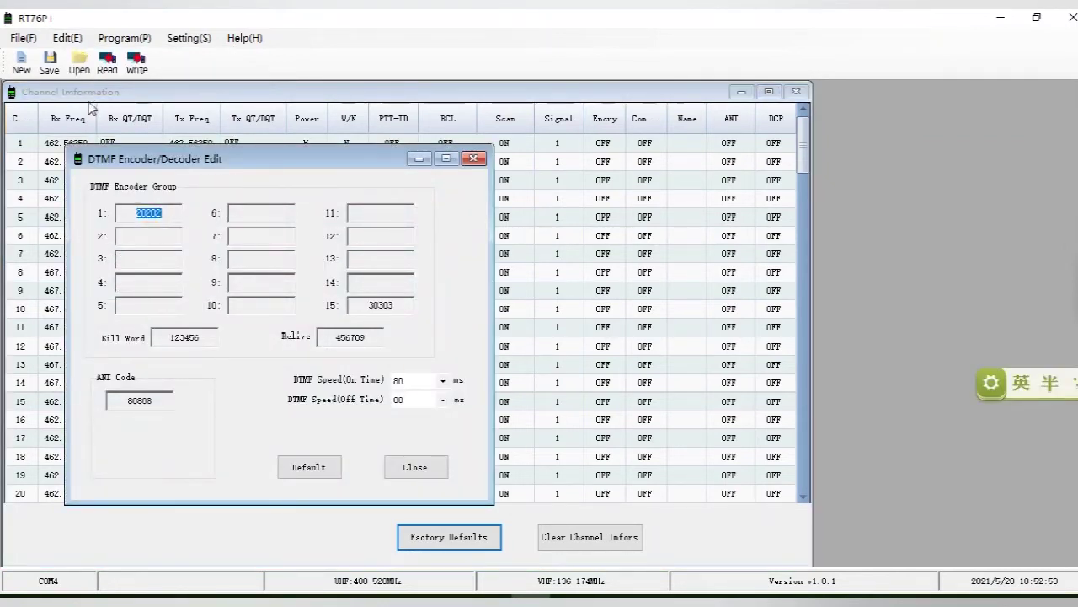
{"action": "left_click", "coordinate": [149, 401]}
{"action": "left_click_drag", "start_coordinate": [149, 401], "coordinate": [125, 403]}
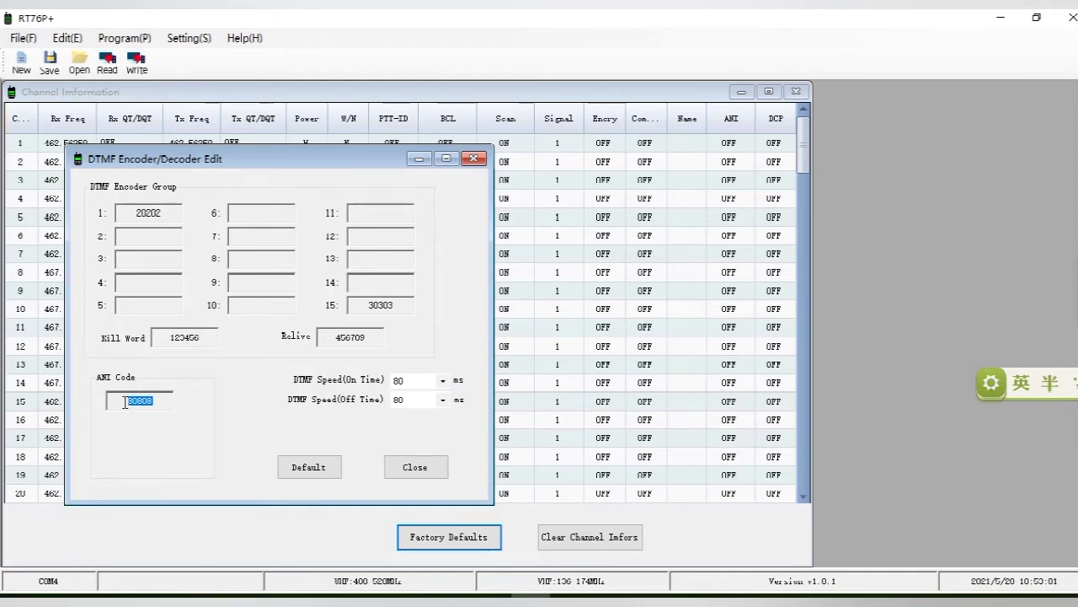
{"action": "type", "text": "122"}
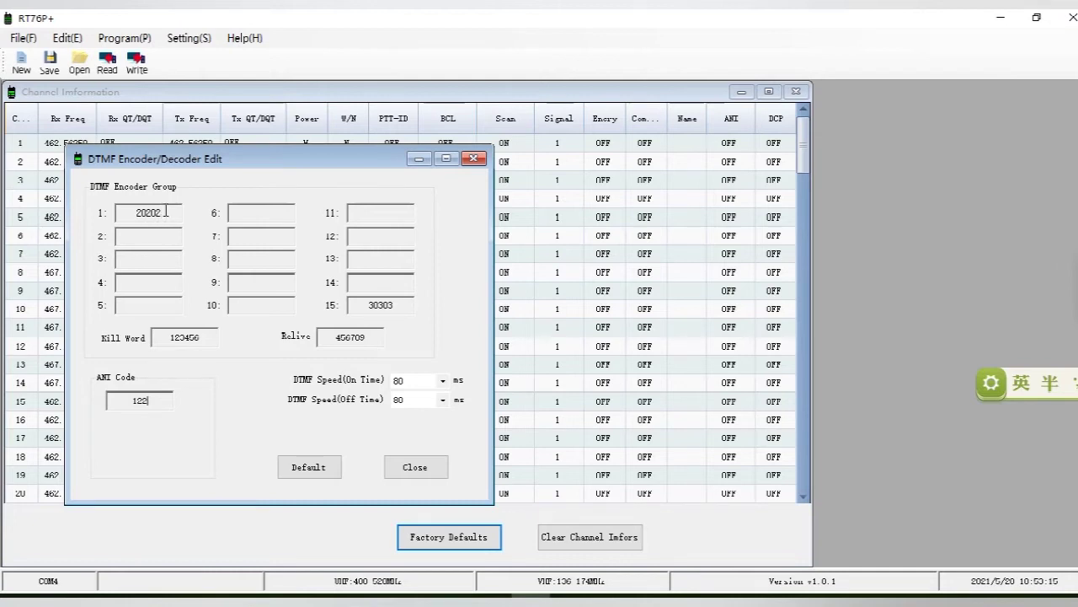
- Set DTMF encoder group entries 1 to 5 to 121, 123, 124, 125 and 126
{"action": "left_click_drag", "start_coordinate": [162, 211], "coordinate": [108, 214]}
{"action": "type", "text": "121"}
{"action": "left_click", "coordinate": [110, 233]}
{"action": "type", "text": "123"}
{"action": "left_click", "coordinate": [148, 262]}
{"action": "type", "text": "124"}
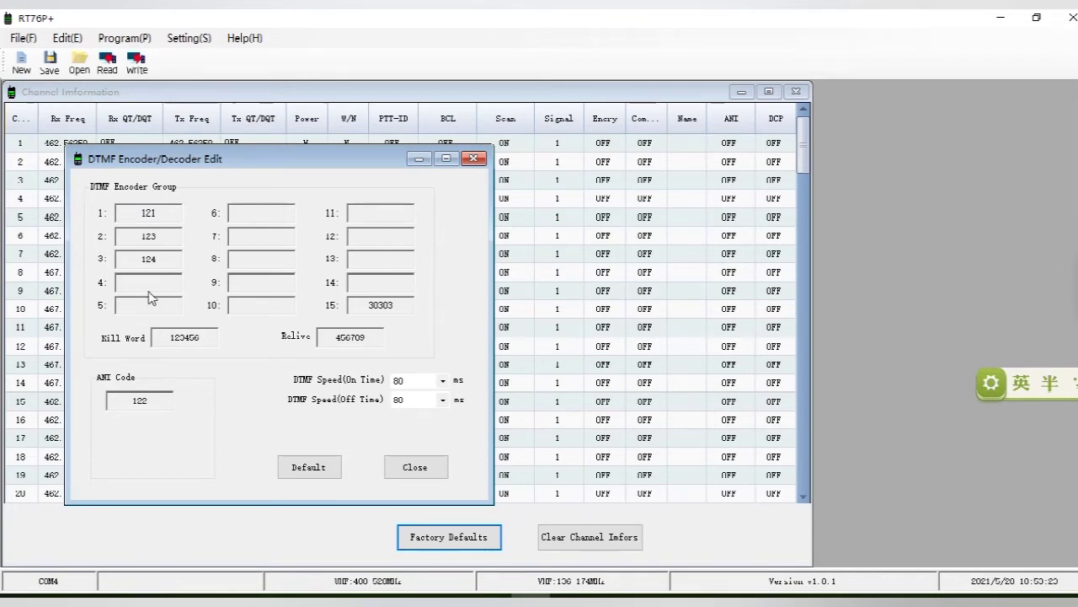
{"action": "type", "text": "125"}
{"action": "left_click", "coordinate": [148, 305]}
{"action": "type", "text": "126"}
- Write the ANI, PTT-ID and DTMF settings to the connected radio without a password
{"action": "left_click", "coordinate": [134, 68]}
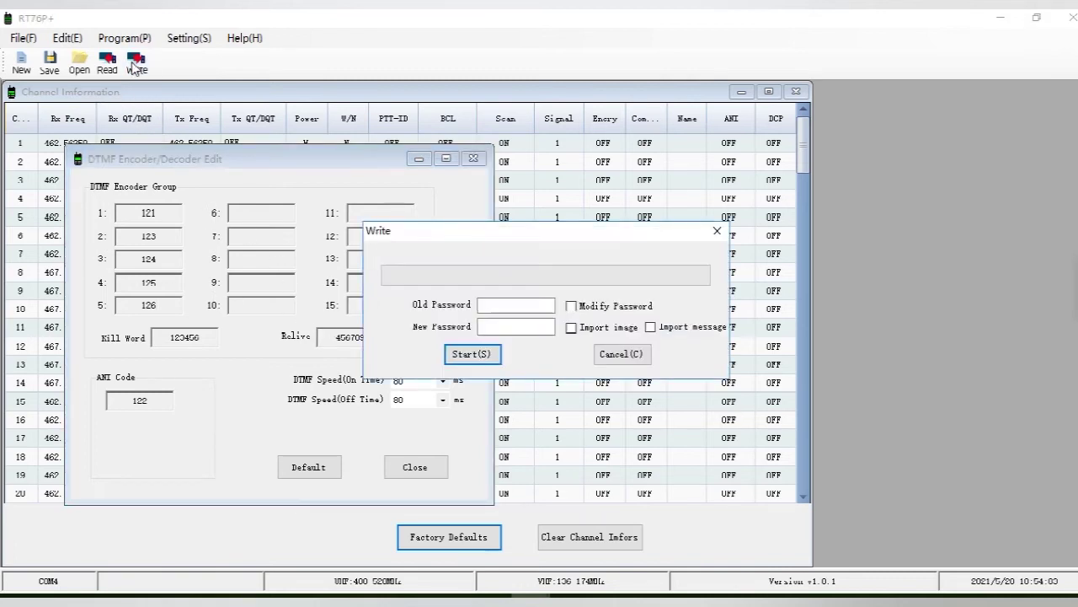
{"action": "left_click", "coordinate": [450, 354]}
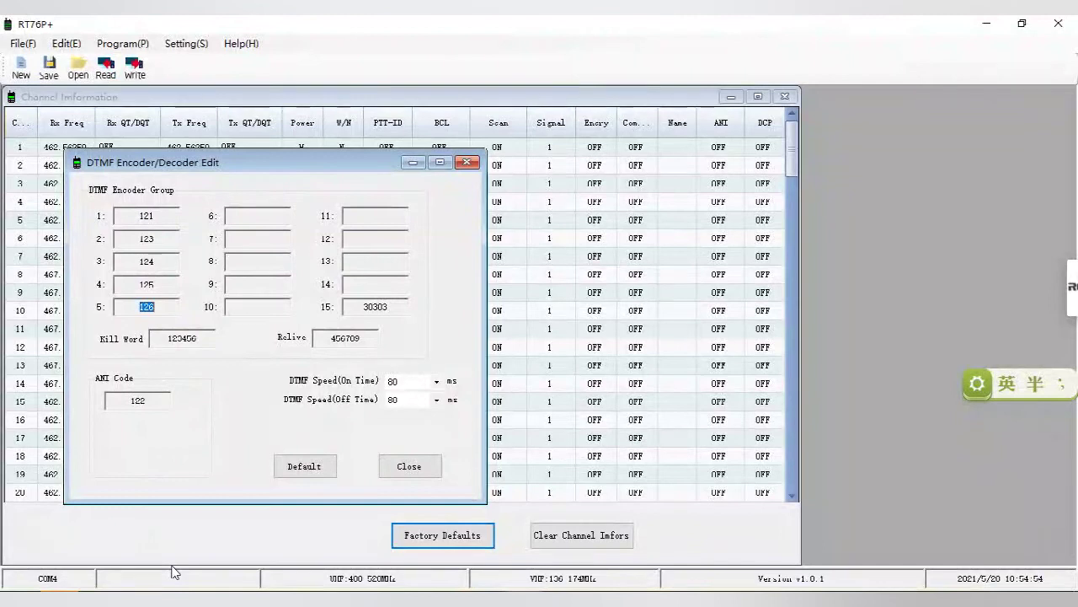
- Minimize the DTMF and channel windows, restore the optional features, select ANI ON for bands A and B, and minimize them again
{"action": "left_click", "coordinate": [413, 163]}
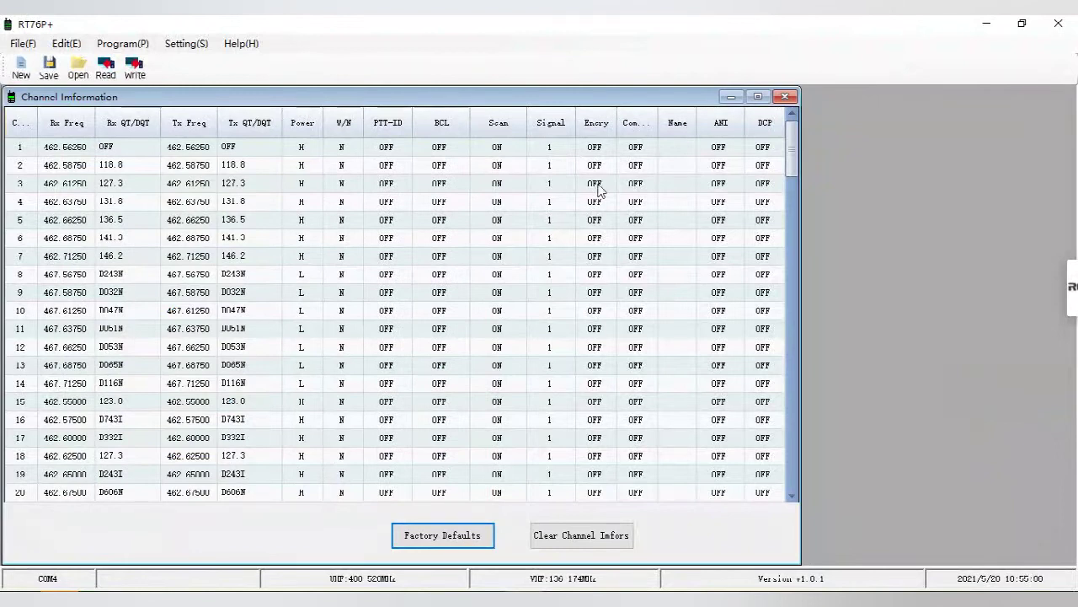
{"action": "left_click", "coordinate": [731, 96]}
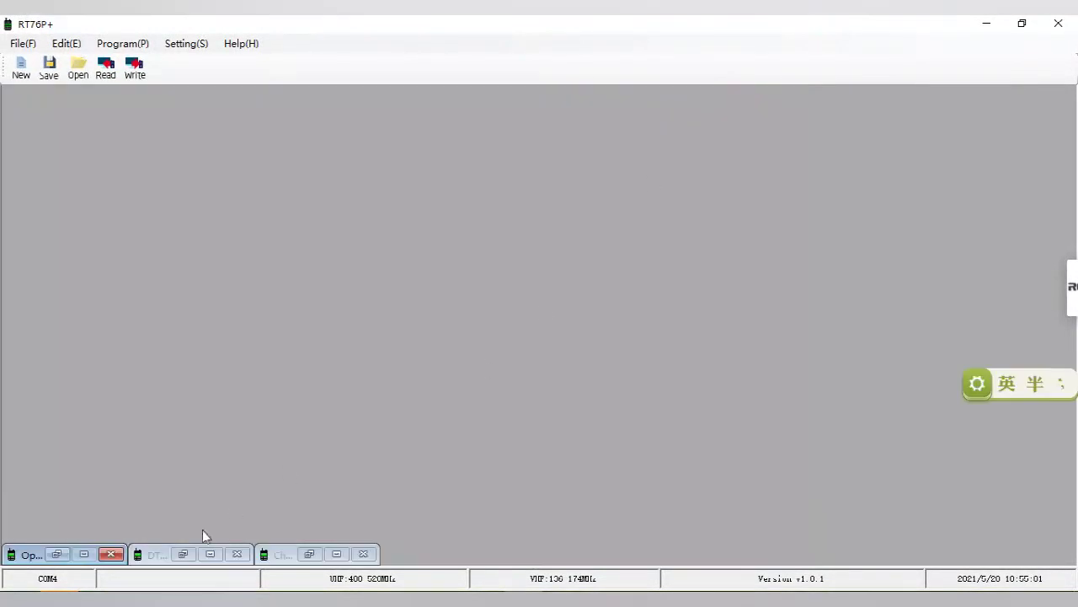
{"action": "left_click", "coordinate": [59, 554]}
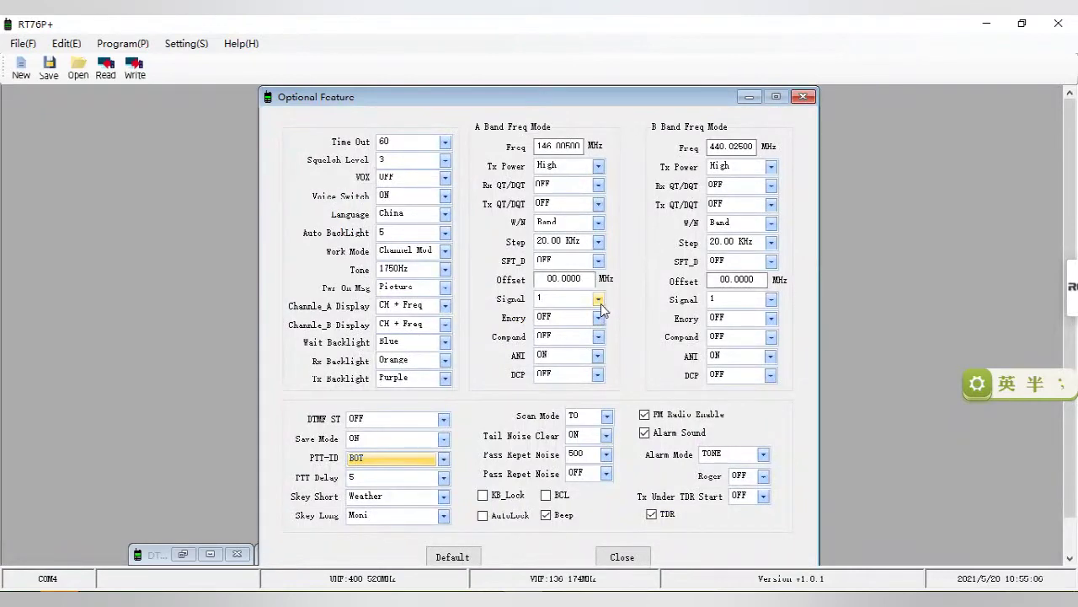
{"action": "left_click", "coordinate": [597, 354]}
{"action": "left_click", "coordinate": [555, 383]}
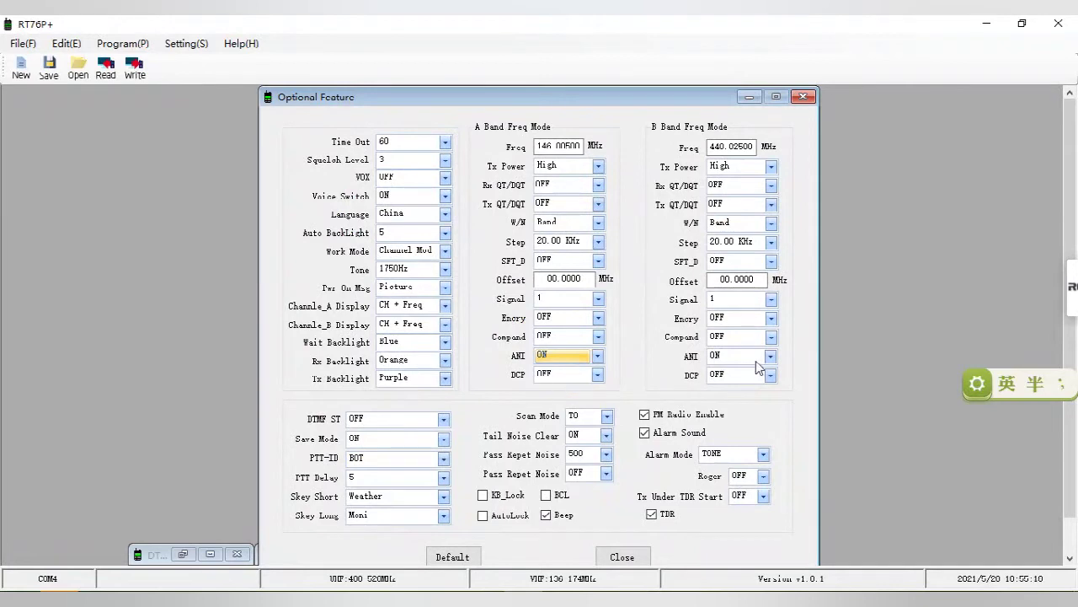
{"action": "left_click", "coordinate": [770, 355]}
{"action": "left_click", "coordinate": [727, 384]}
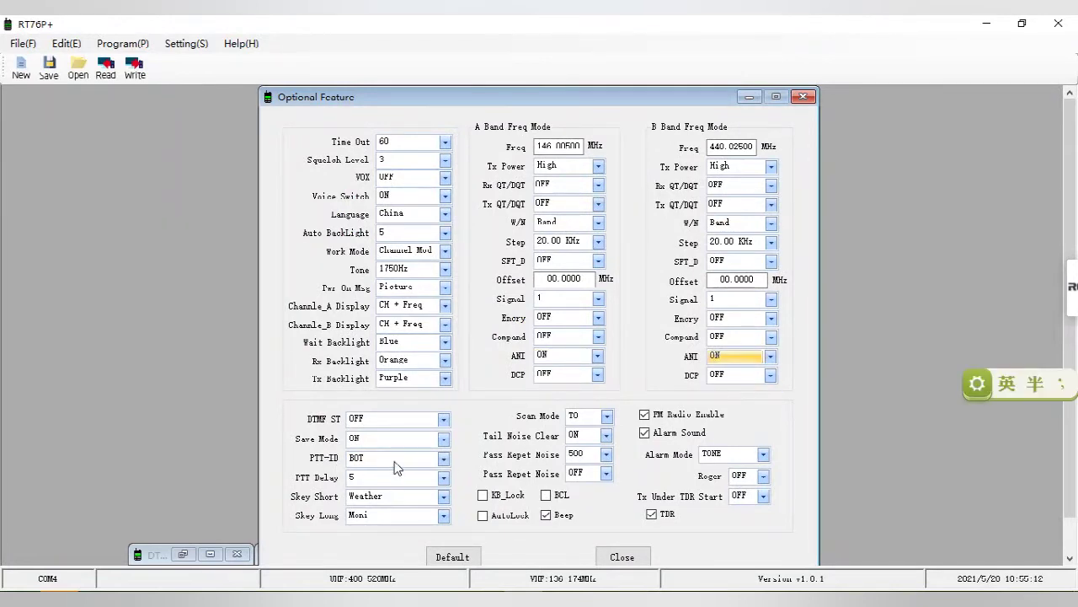
{"action": "left_click", "coordinate": [749, 96]}
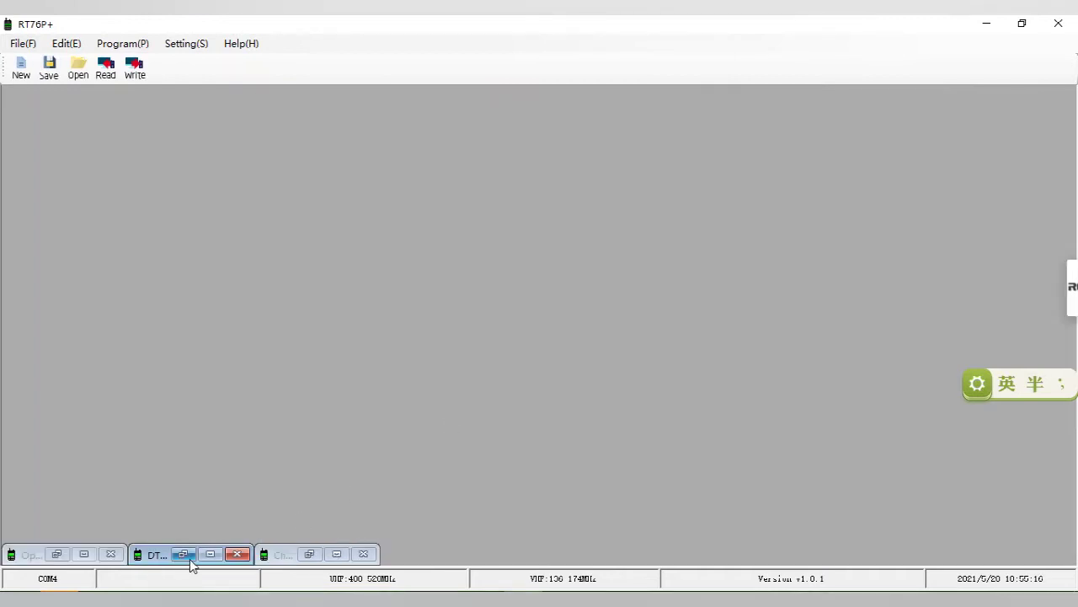
- Maximize the DTMF encoder/decoder settings, set the ANI code to 121 and encoder group entry 1 to 122
{"action": "left_click", "coordinate": [213, 556]}
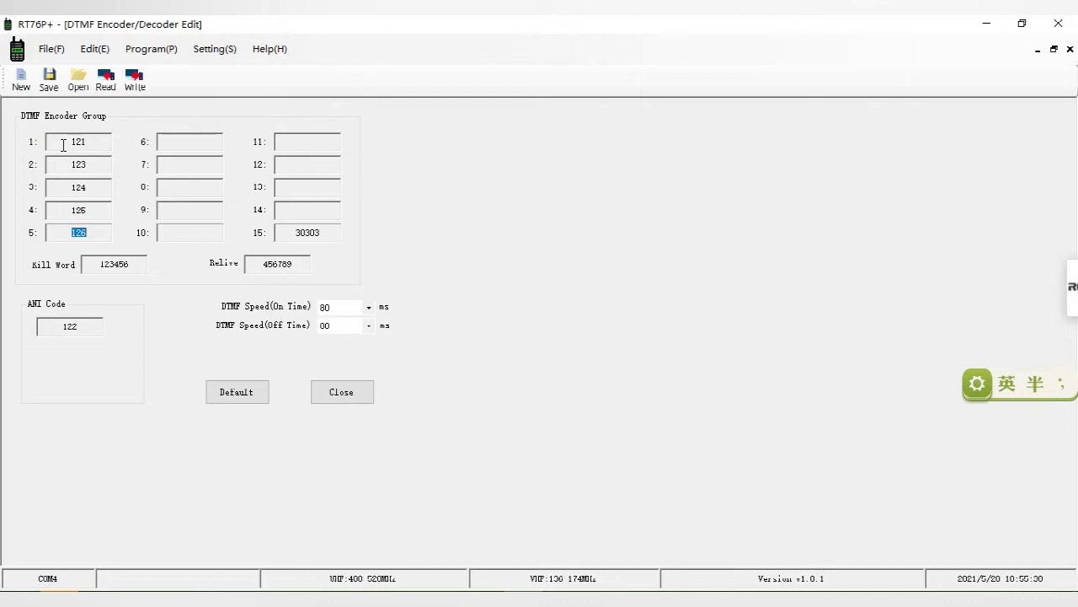
{"action": "left_click_drag", "start_coordinate": [78, 327], "coordinate": [74, 327]}
{"action": "left_click_drag", "start_coordinate": [97, 141], "coordinate": [53, 141]}
{"action": "left_click", "coordinate": [226, 386]}
- Write the settings with ANI code 121 to the connected radio without a password
{"action": "left_click", "coordinate": [133, 84]}
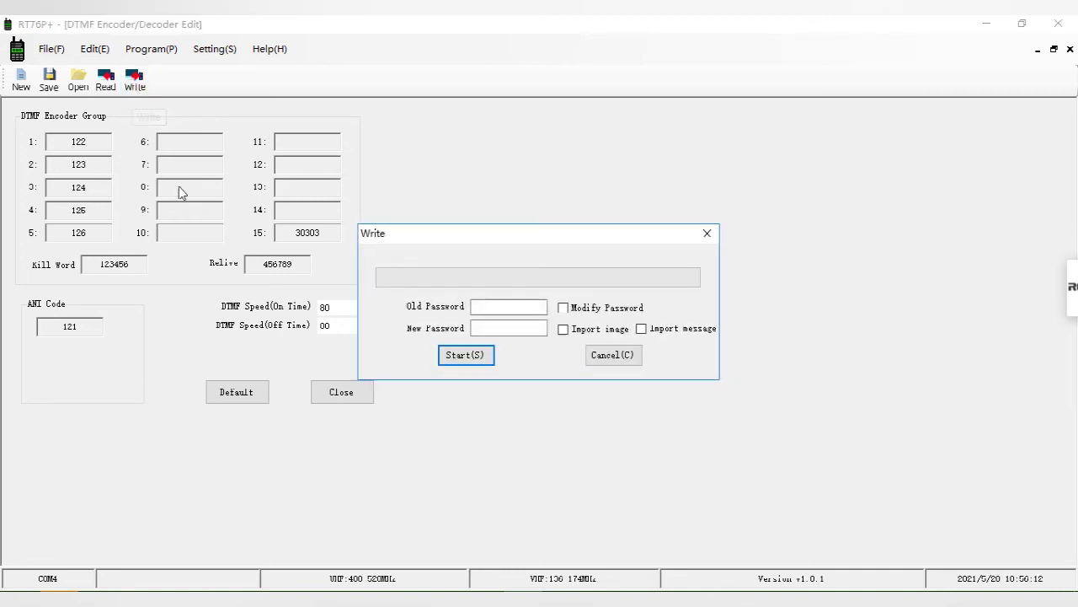
{"action": "left_click", "coordinate": [463, 355]}
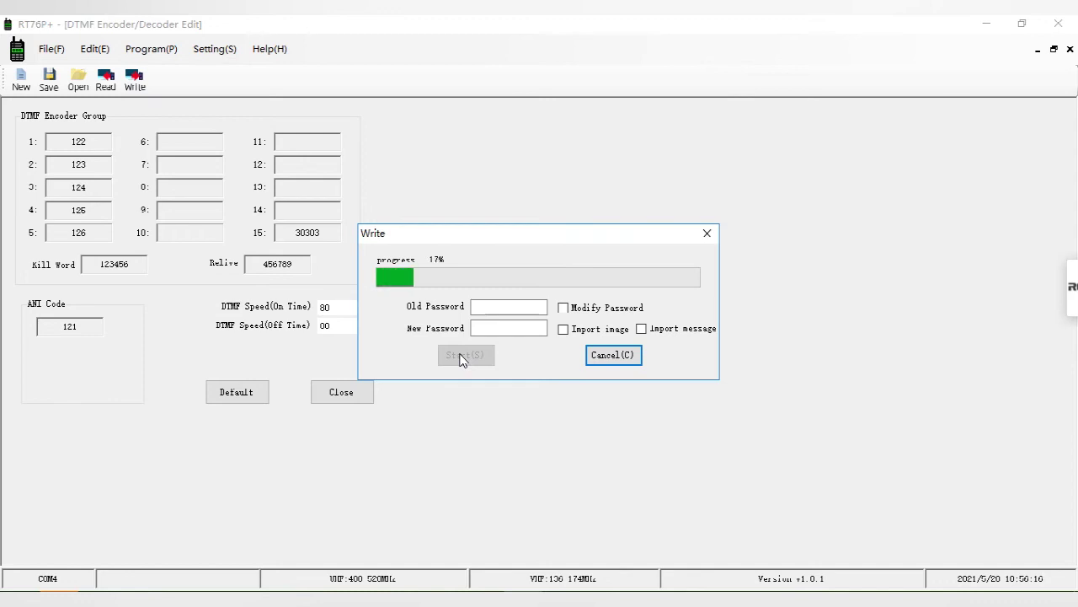